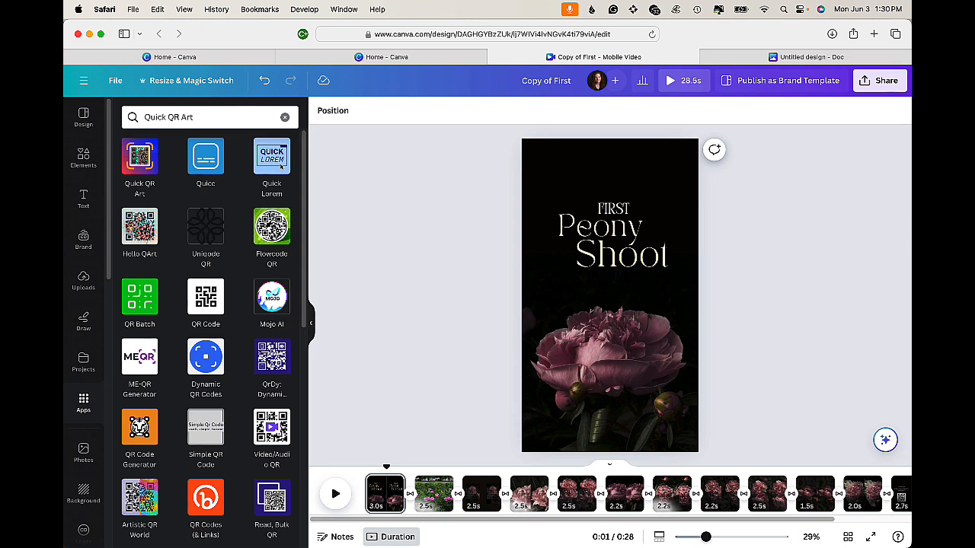
- Go to the Canva home page and start a new Instagram Reel design
click(82, 87)
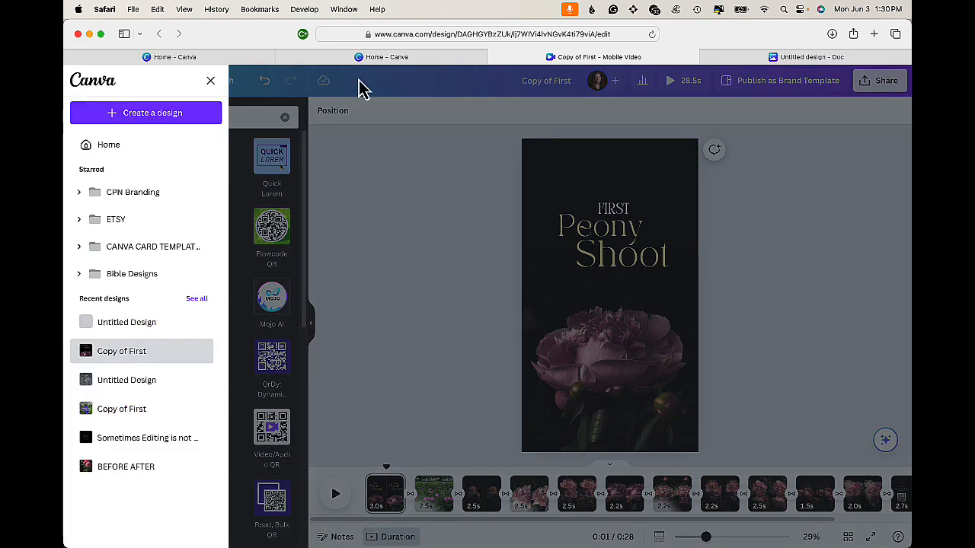
click(377, 60)
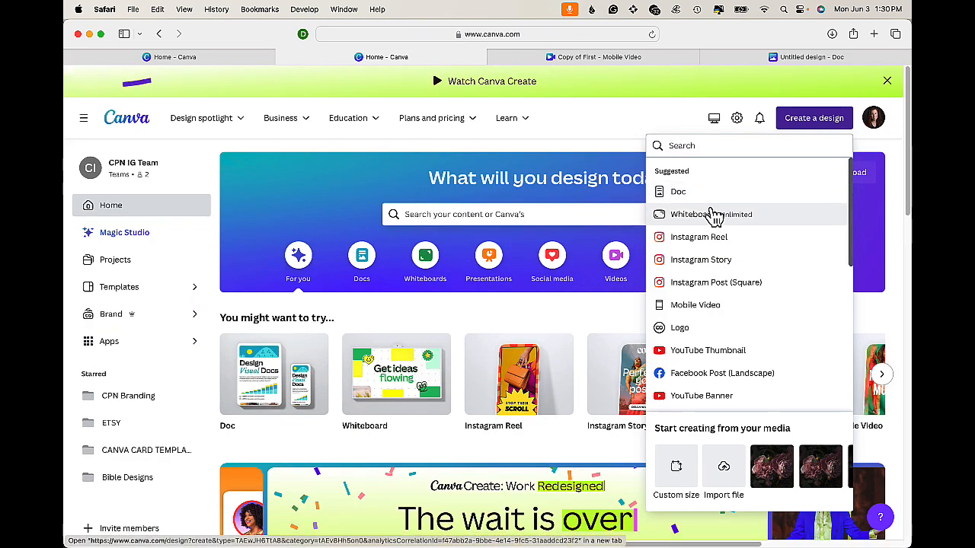
click(704, 238)
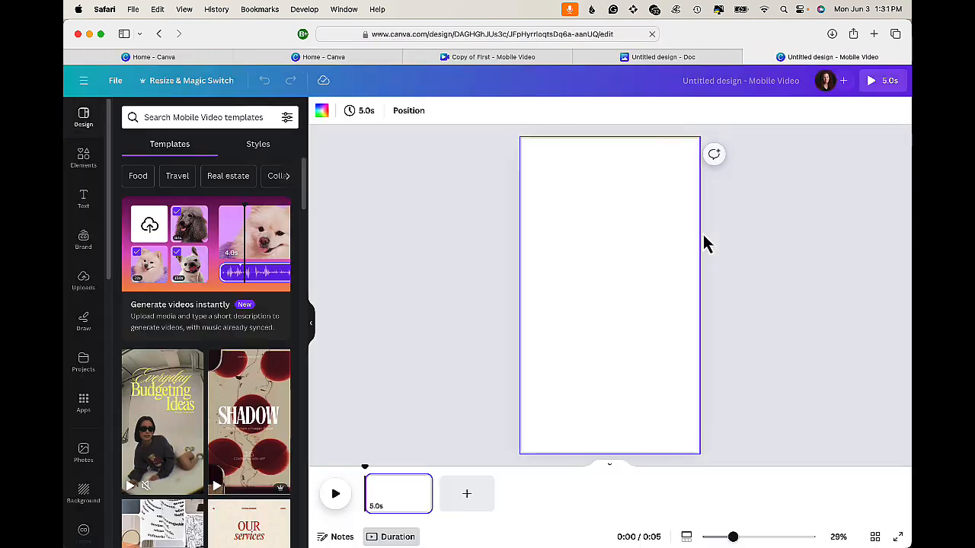
- Apply the first page of the Vintage Travel Tips Instagram Reels template, "My Coast Trip Hacks", to the blank page
scroll(224, 354, down, 4)
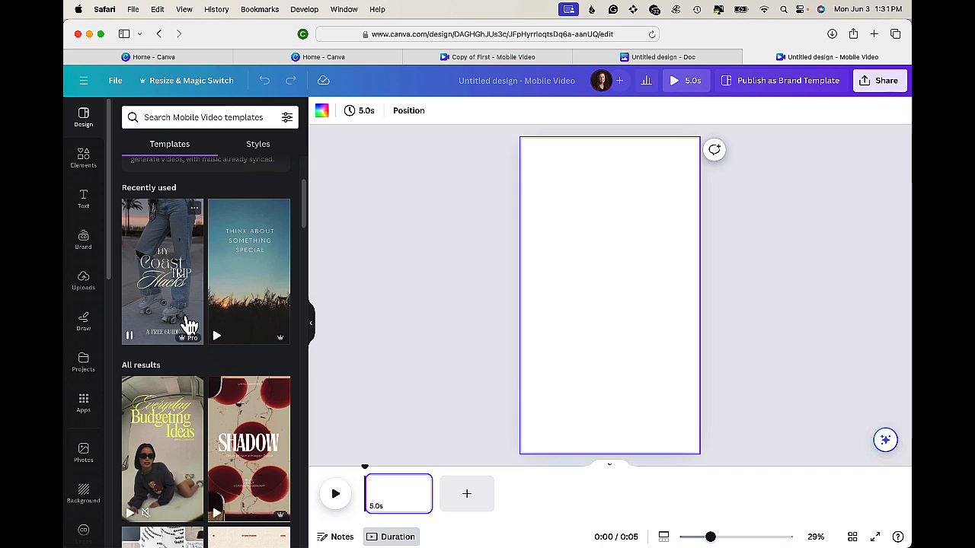
click(171, 296)
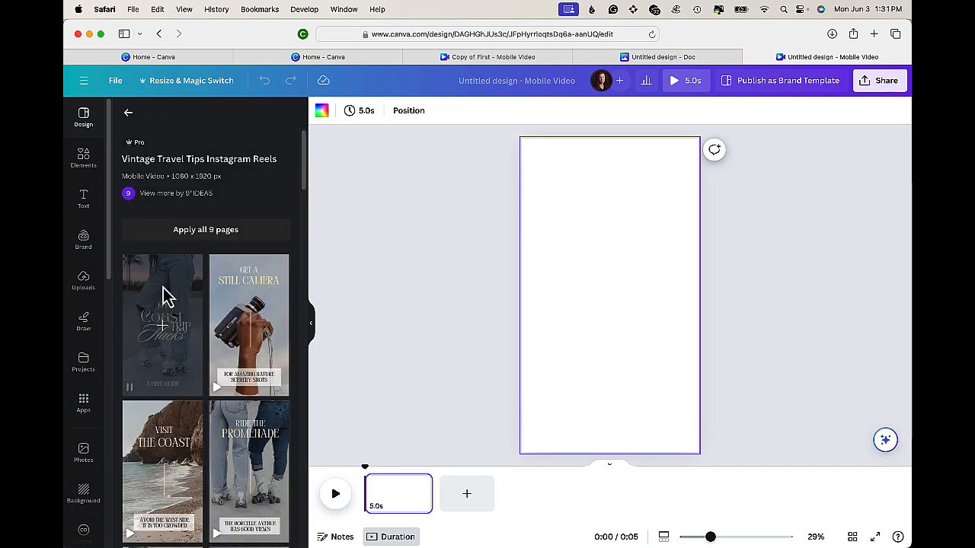
click(163, 294)
click(698, 324)
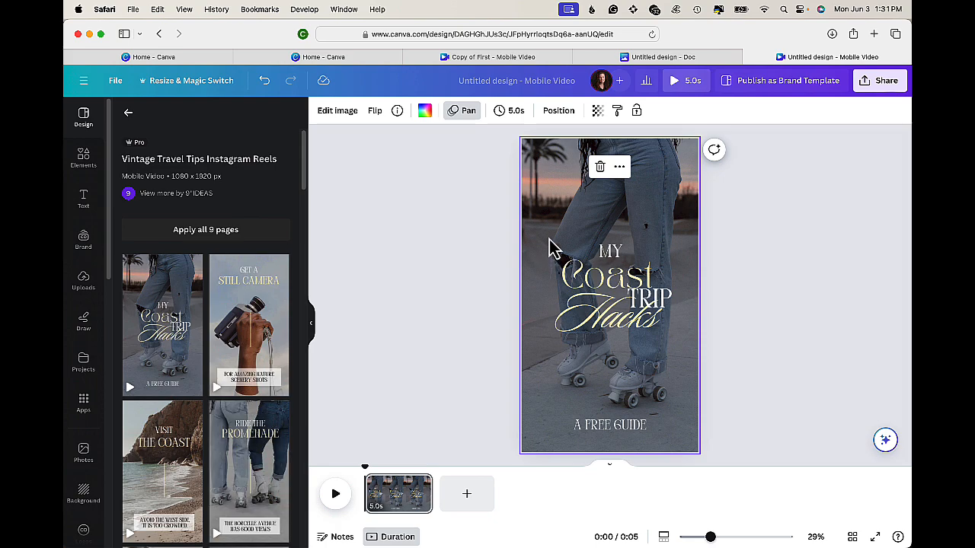
- Switch back to the "Copy of First" mobile video design tab
click(655, 60)
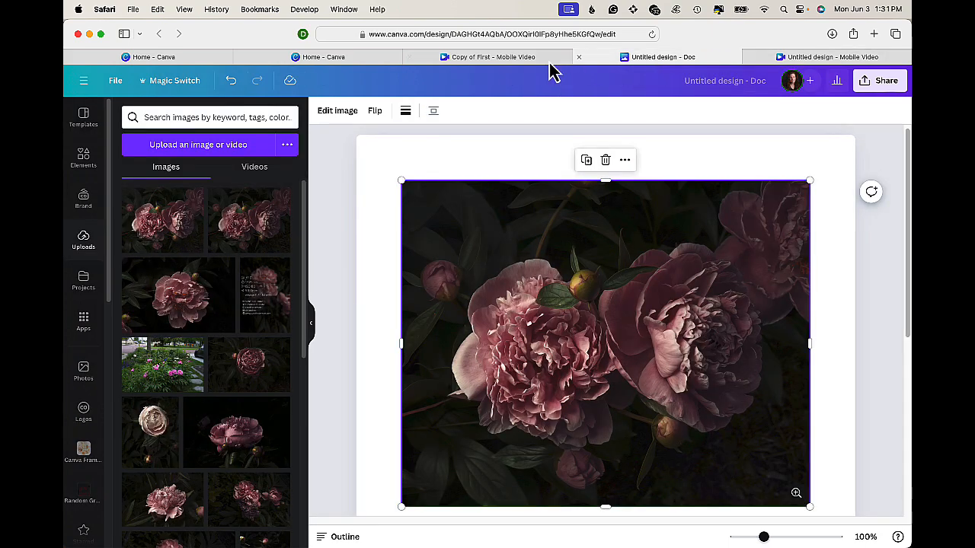
click(515, 61)
click(436, 183)
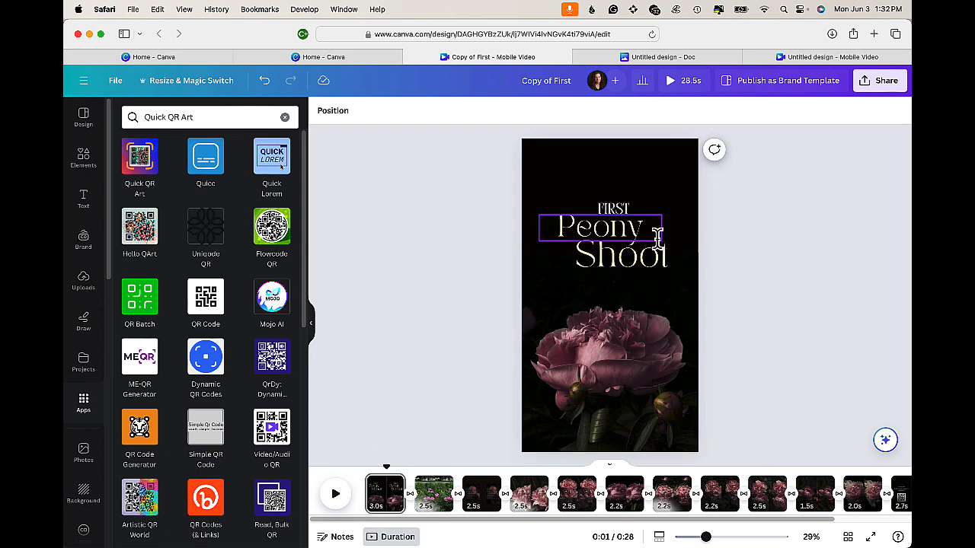
- Browse pages 2 to 4 of the video and open the fourth page's image in crop mode, exiting without changes
click(434, 493)
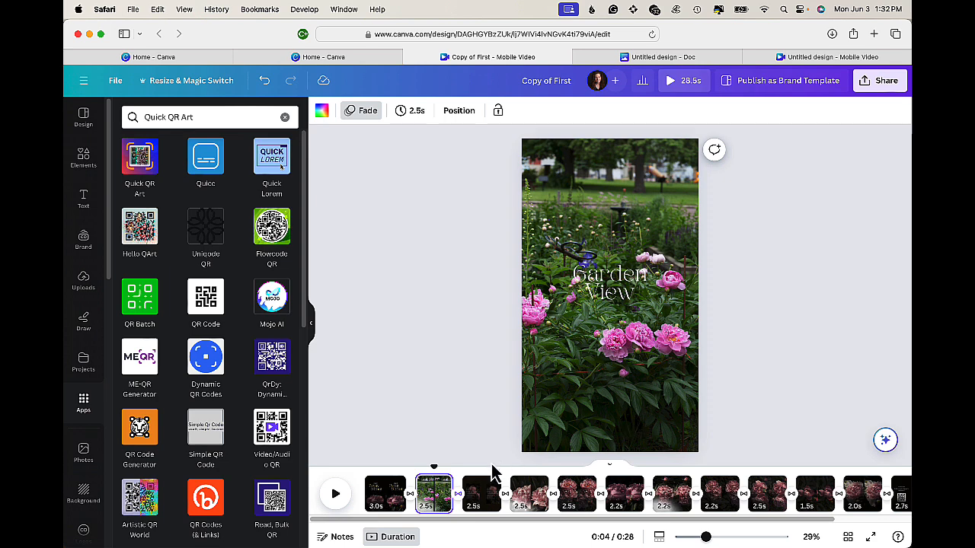
click(482, 495)
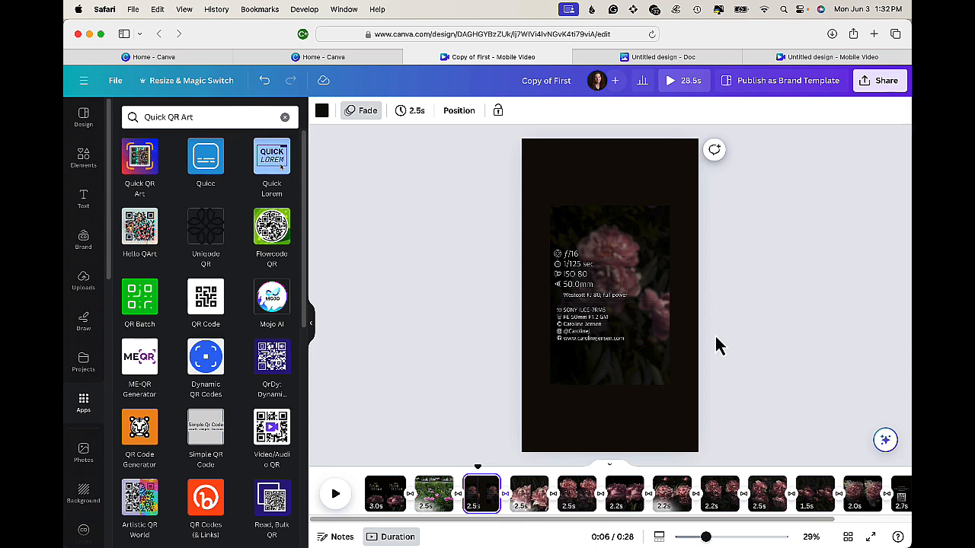
scroll(638, 511, right, 5)
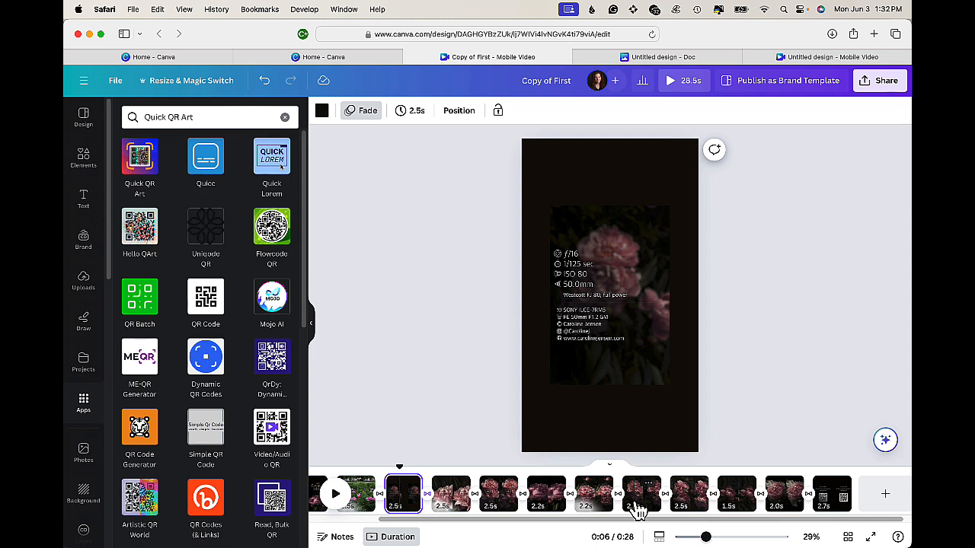
click(454, 496)
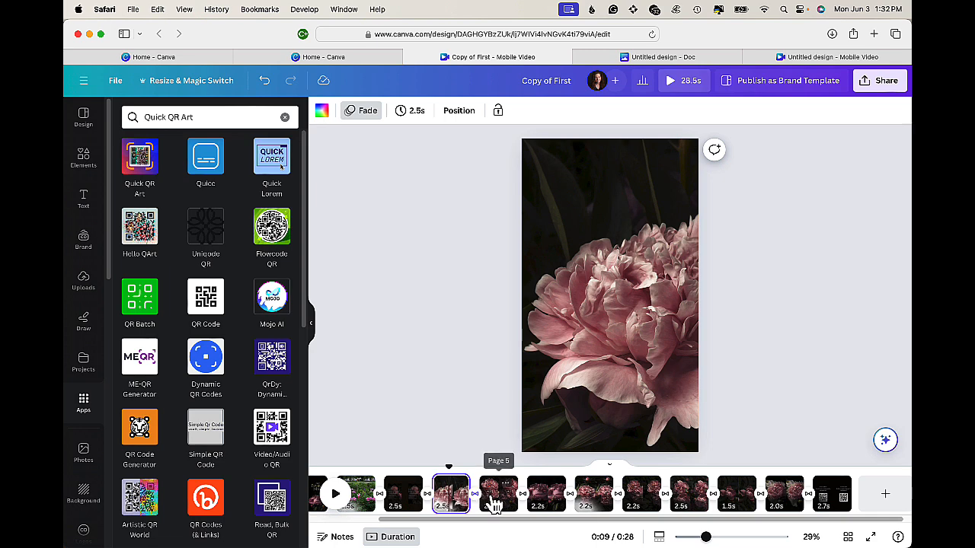
double_click(651, 321)
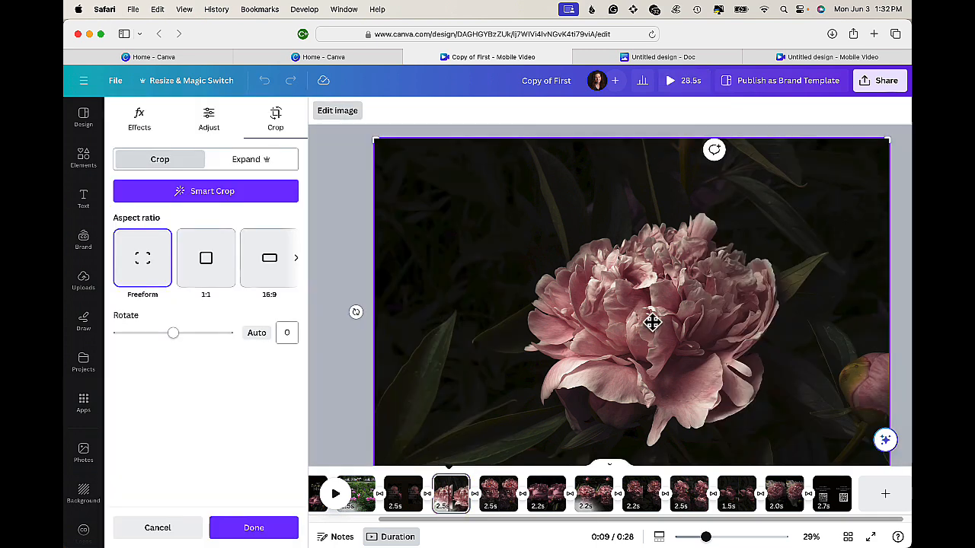
click(905, 196)
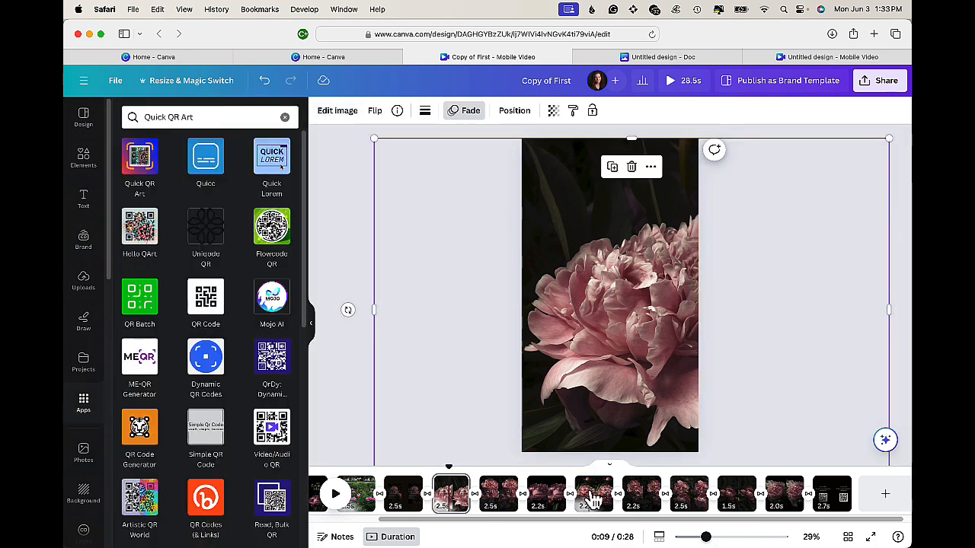
- Enlarge the peony image on the ninth page slightly from its corners so it fills the page
click(689, 491)
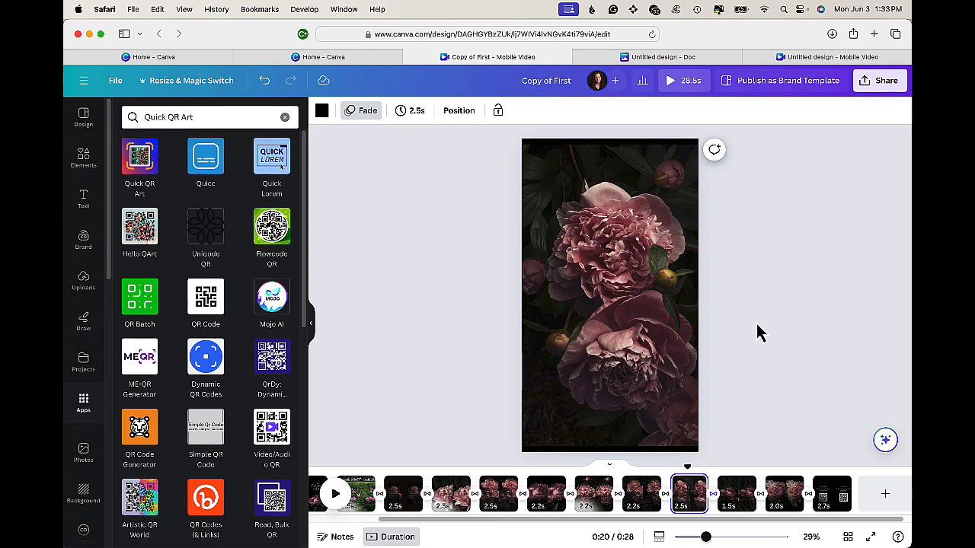
double_click(687, 332)
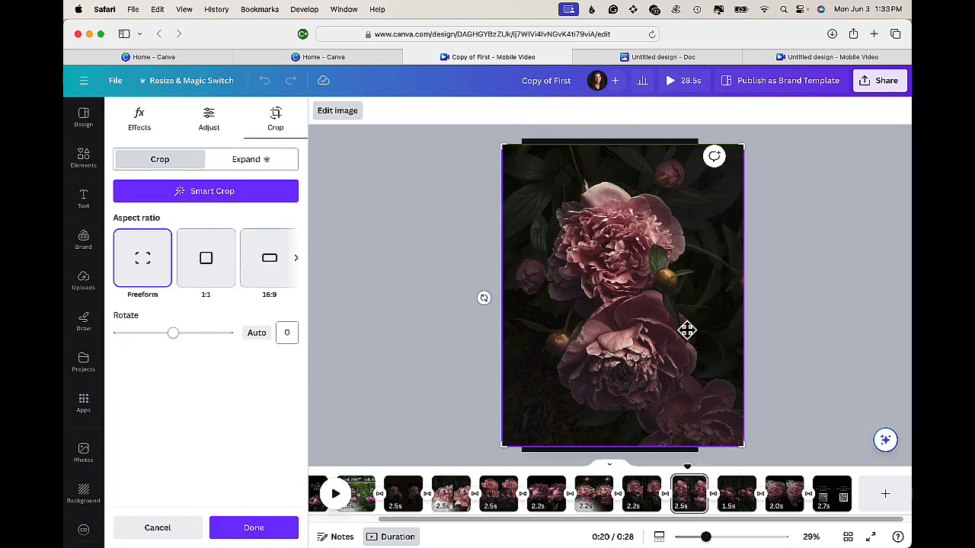
click(831, 340)
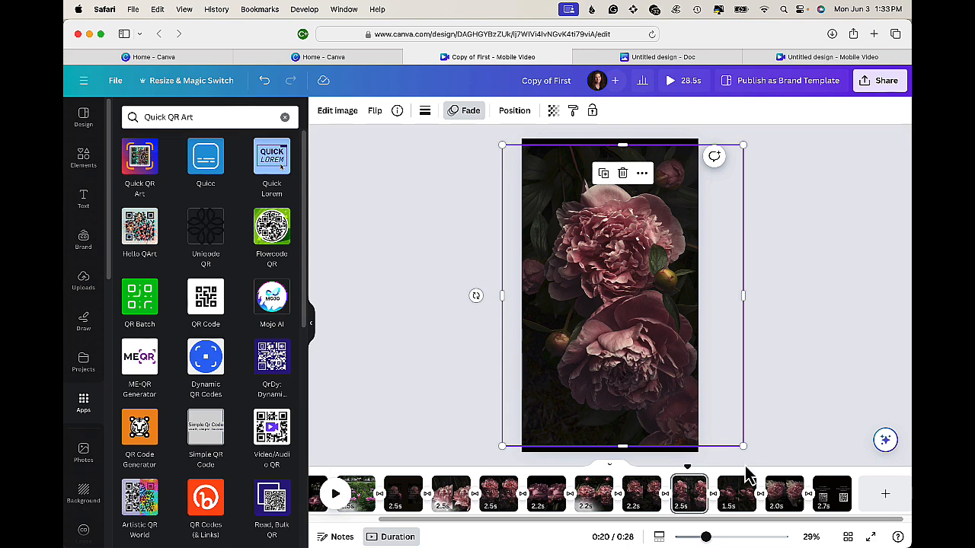
drag(743, 447, 748, 452)
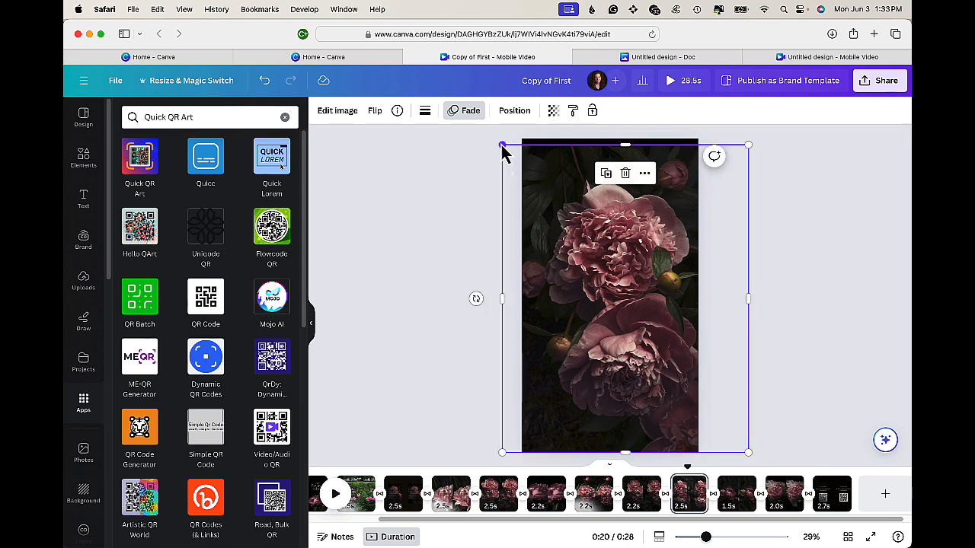
drag(503, 145, 496, 139)
click(821, 292)
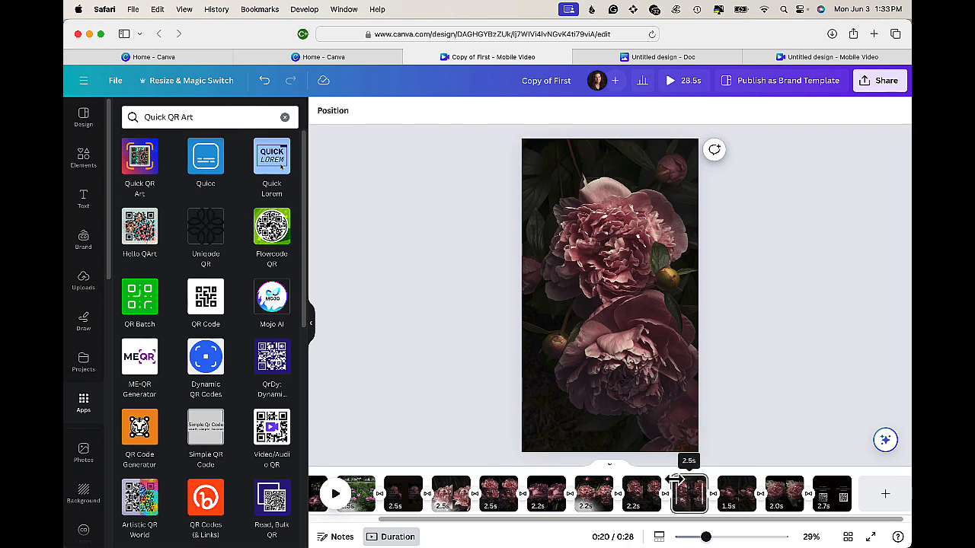
- Nudge the camera-settings image on the third page slightly to recenter it on the page
click(409, 499)
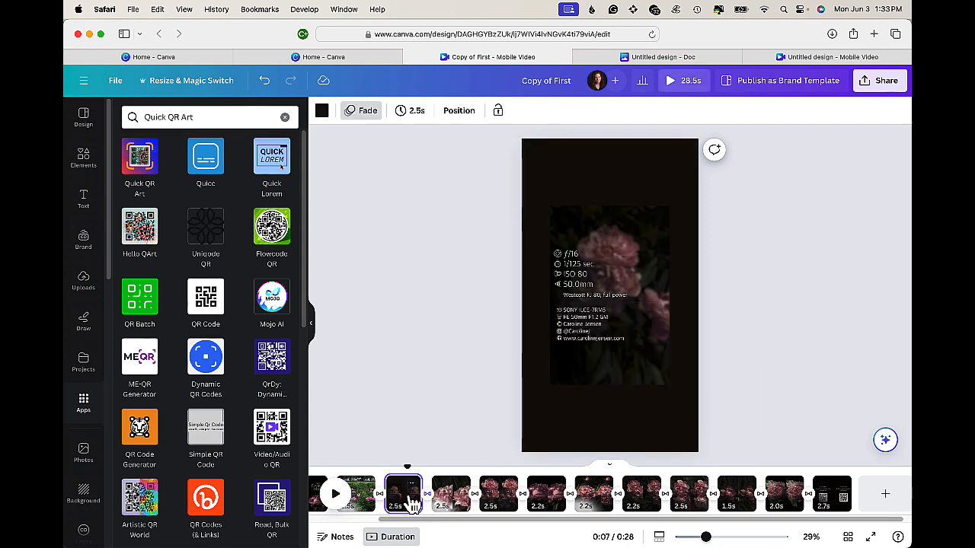
click(599, 331)
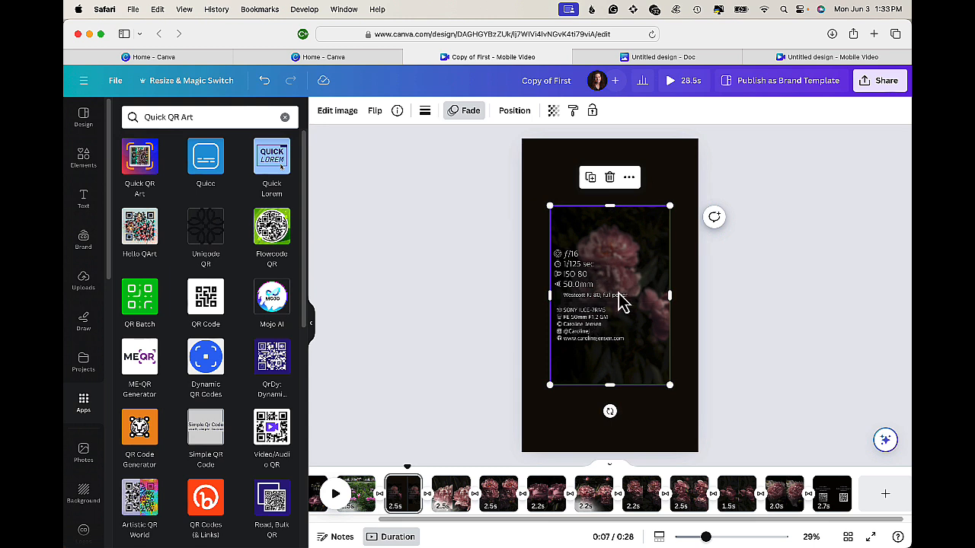
drag(620, 302, 624, 293)
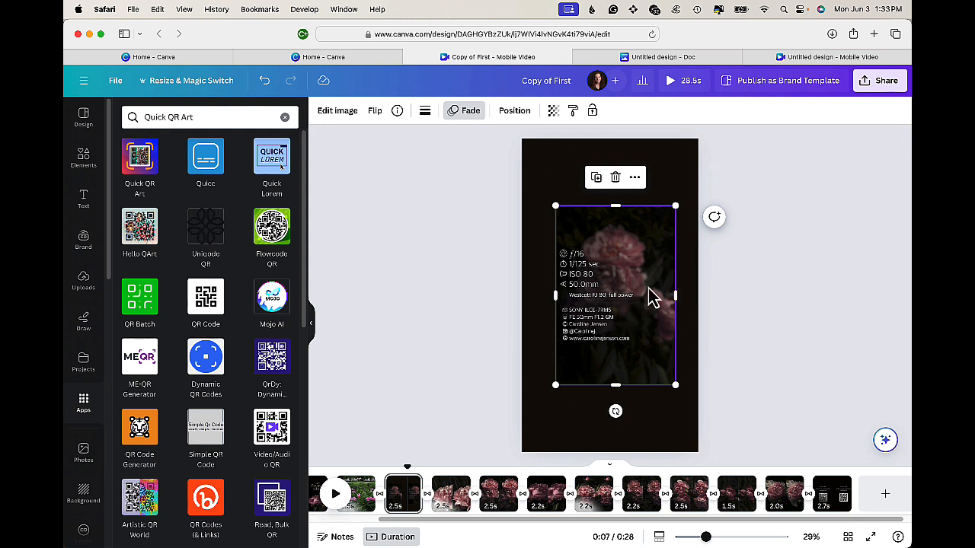
click(804, 375)
click(645, 432)
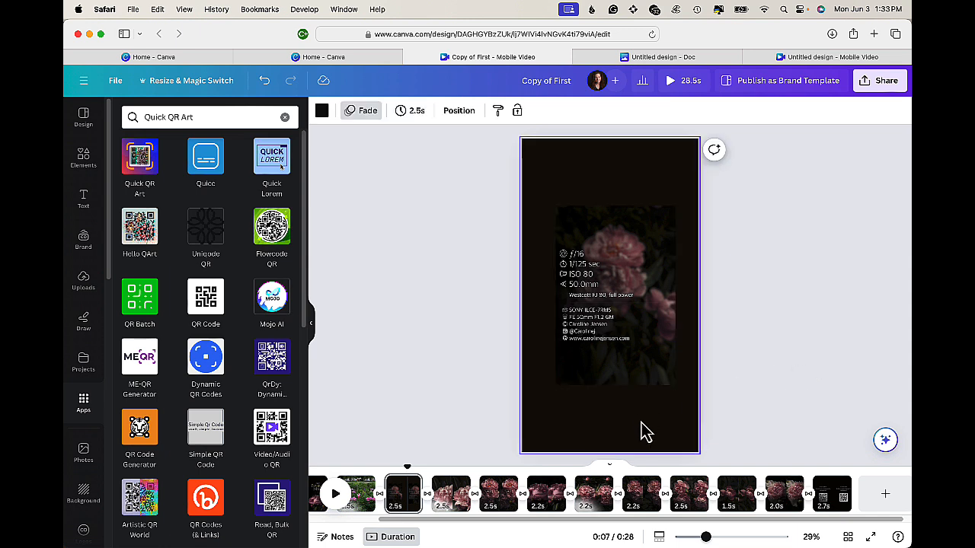
click(323, 114)
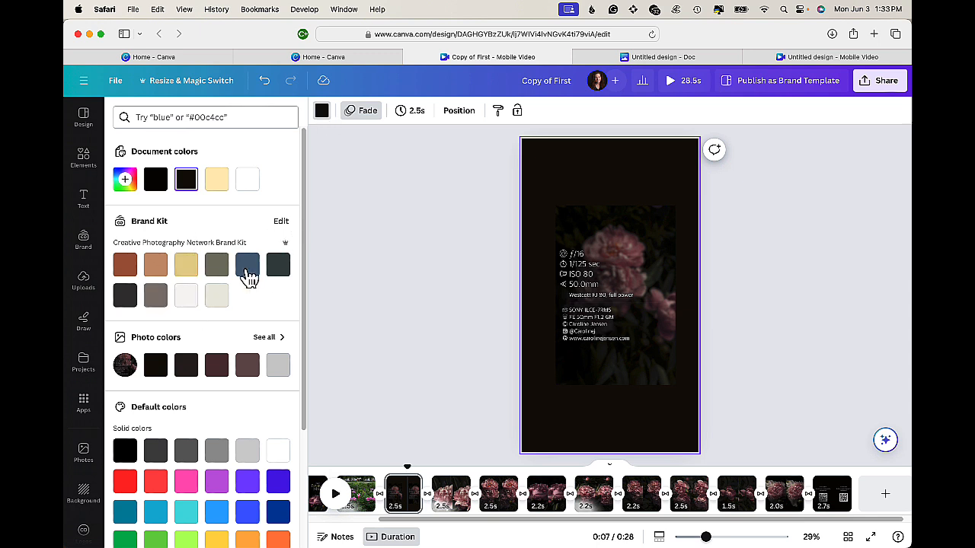
click(374, 299)
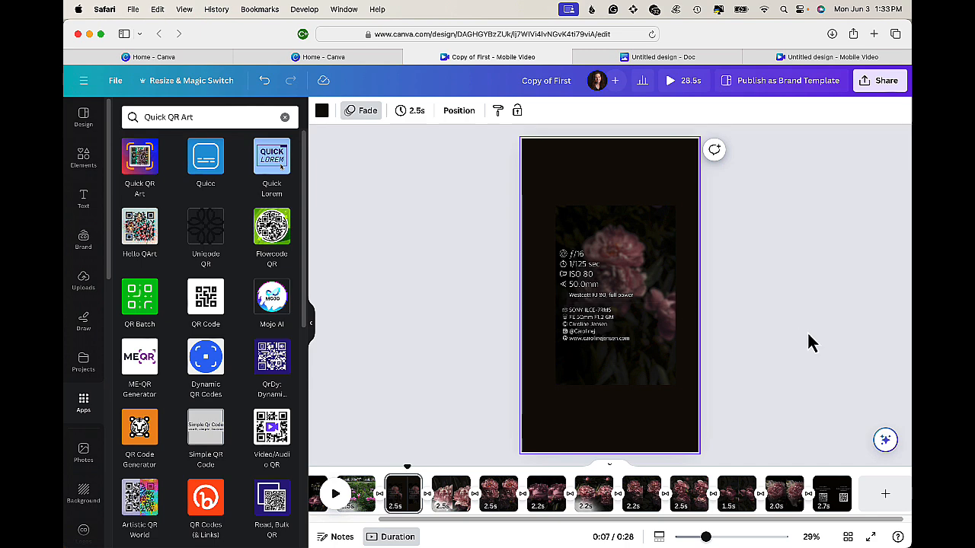
- Set the tenth page's duration to 2.5 s
click(542, 489)
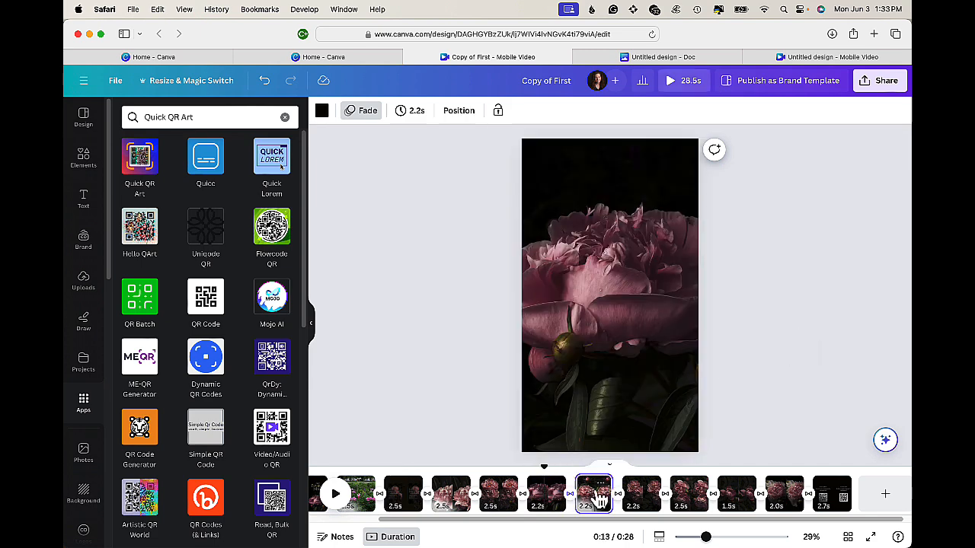
click(649, 498)
click(691, 497)
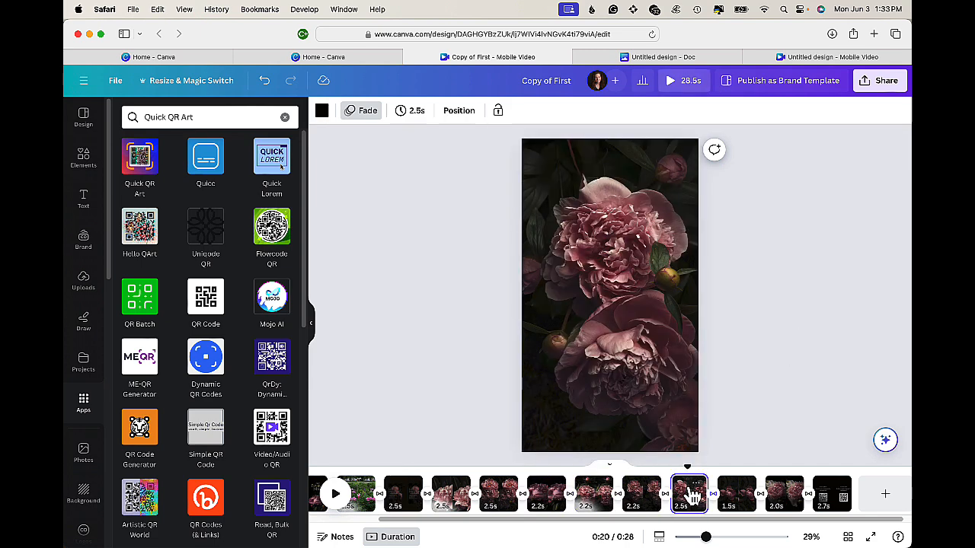
click(743, 486)
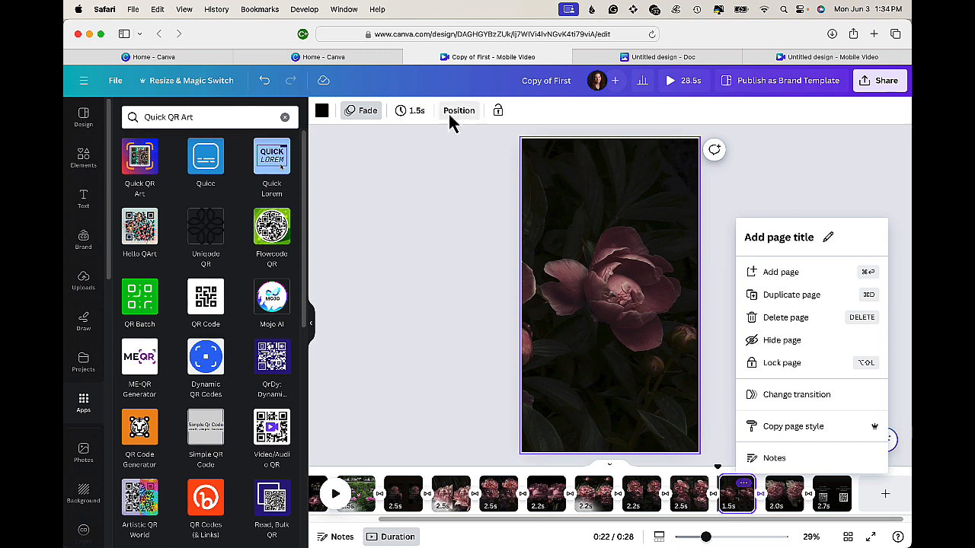
click(413, 113)
drag(414, 161, 418, 165)
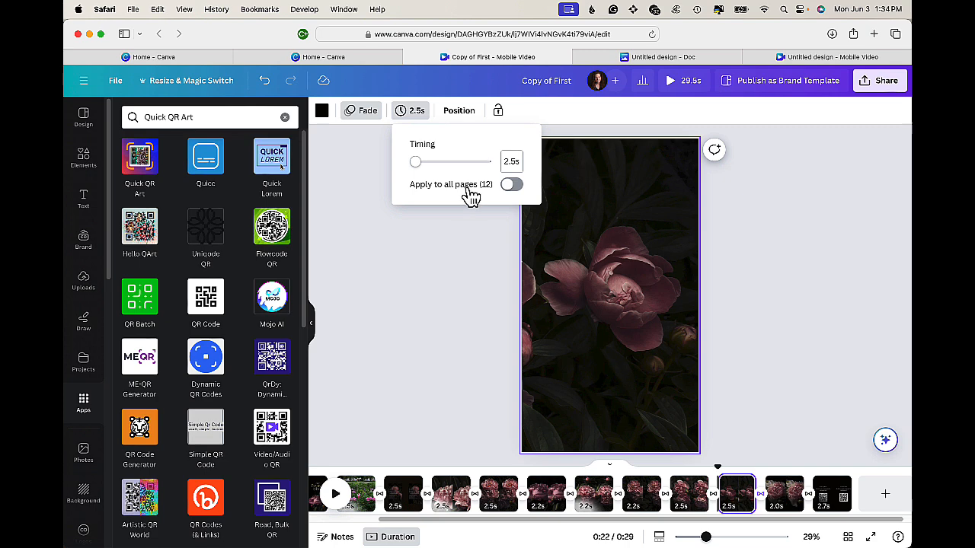
click(790, 281)
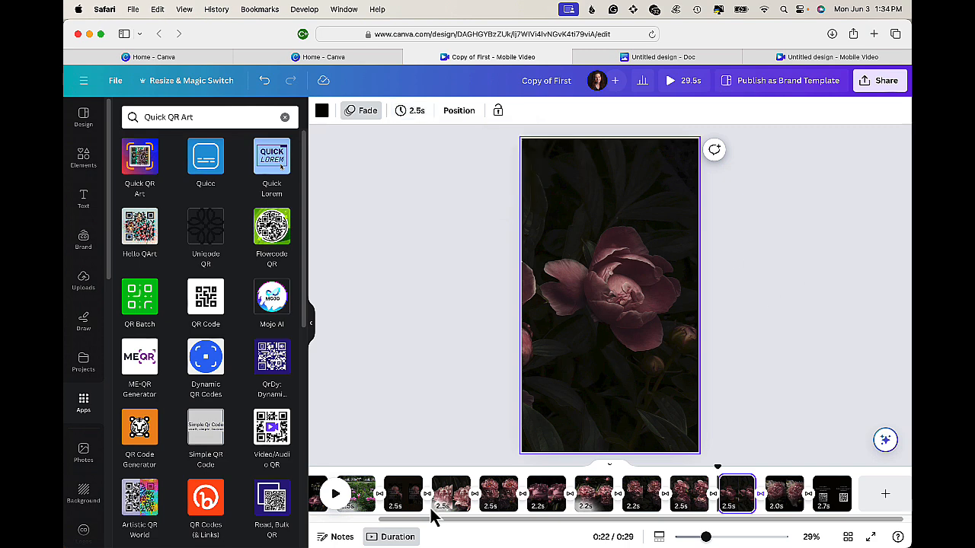
- Preview the video from the first page
scroll(433, 516, left, 3)
click(385, 497)
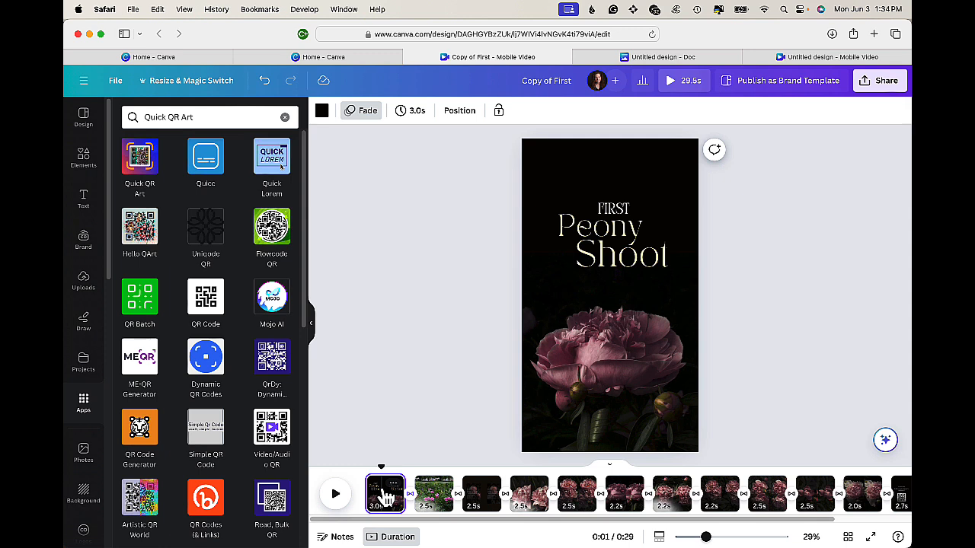
click(670, 84)
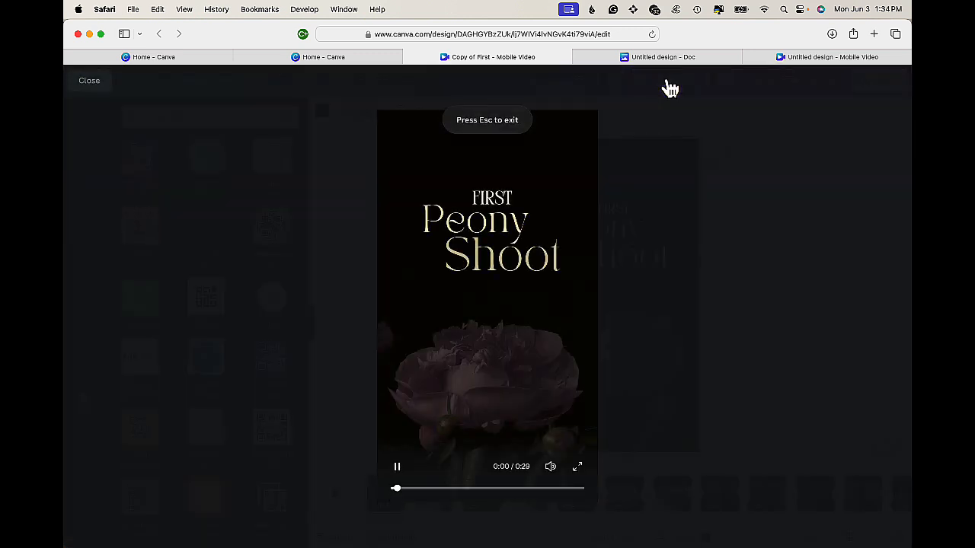
click(765, 225)
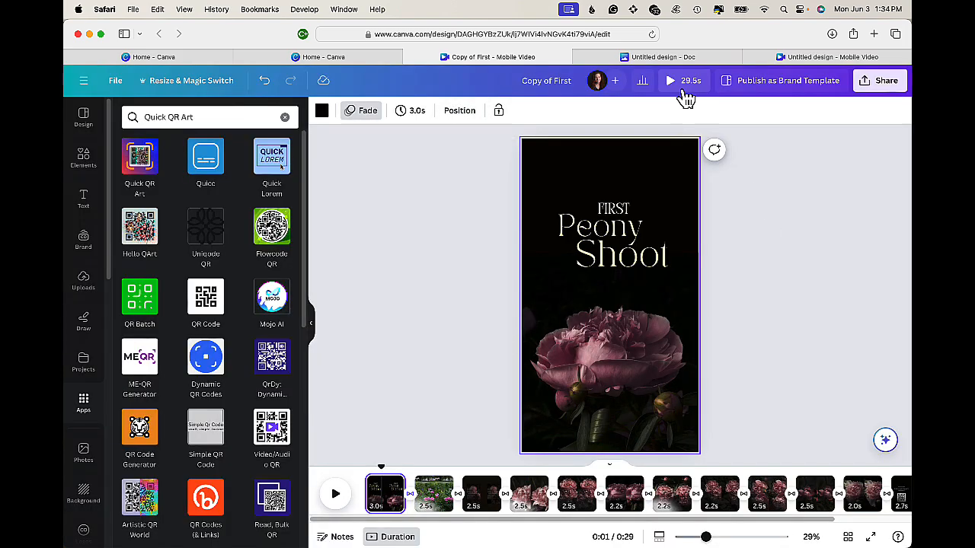
- Go to the last page and search the apps for QR code, then open the QR Code app
scroll(664, 504, right, 3)
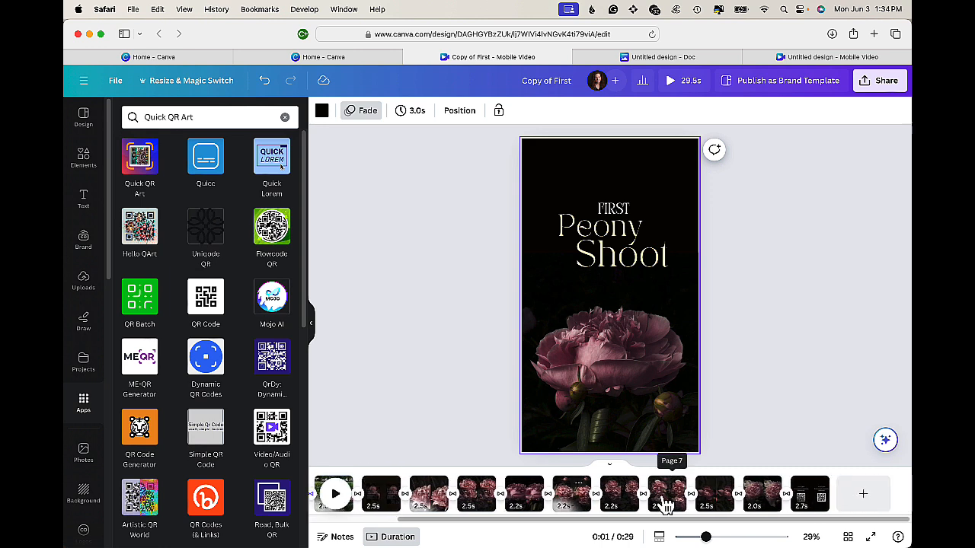
click(782, 509)
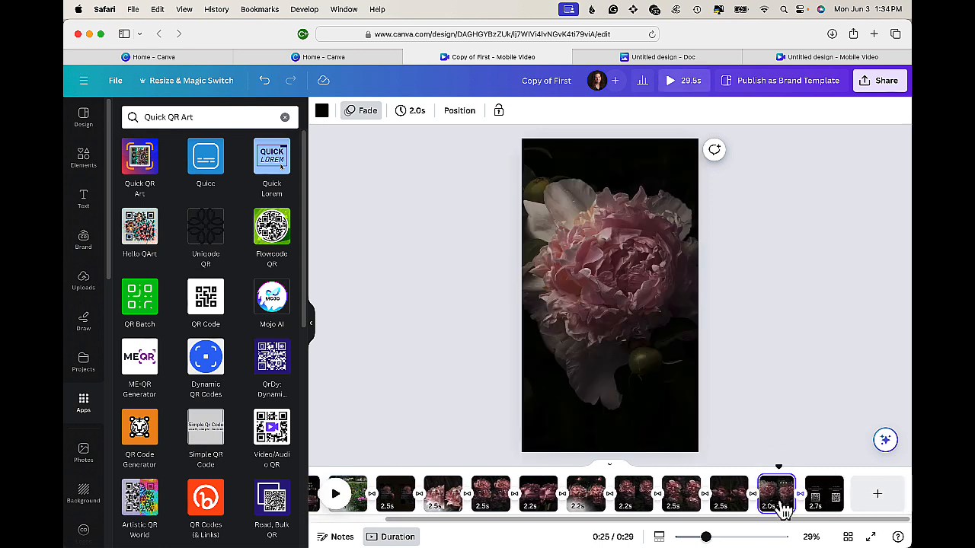
right_click(824, 495)
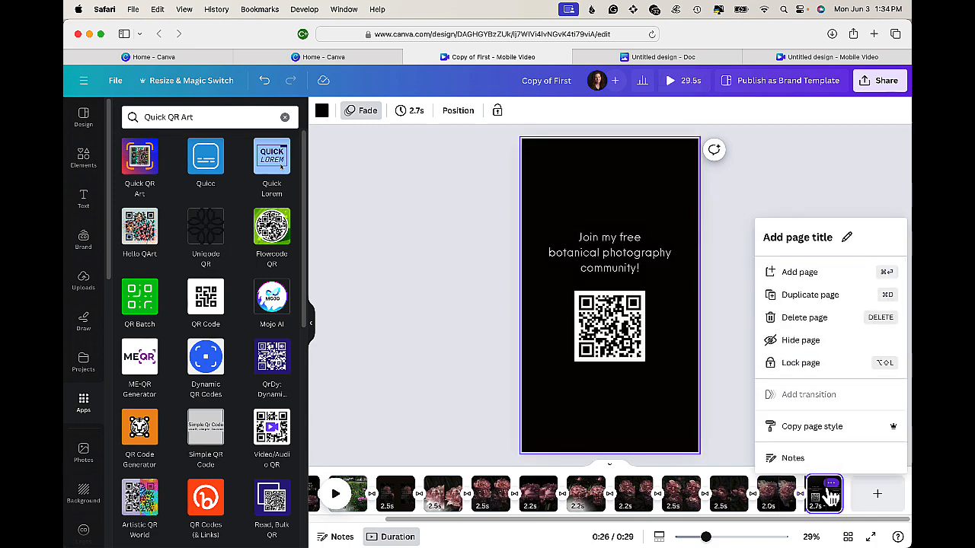
click(728, 412)
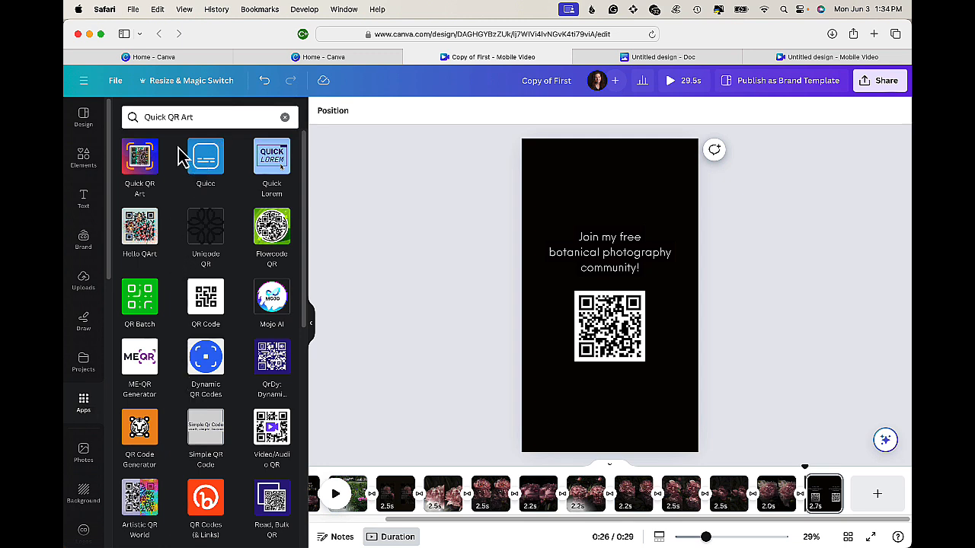
click(166, 116)
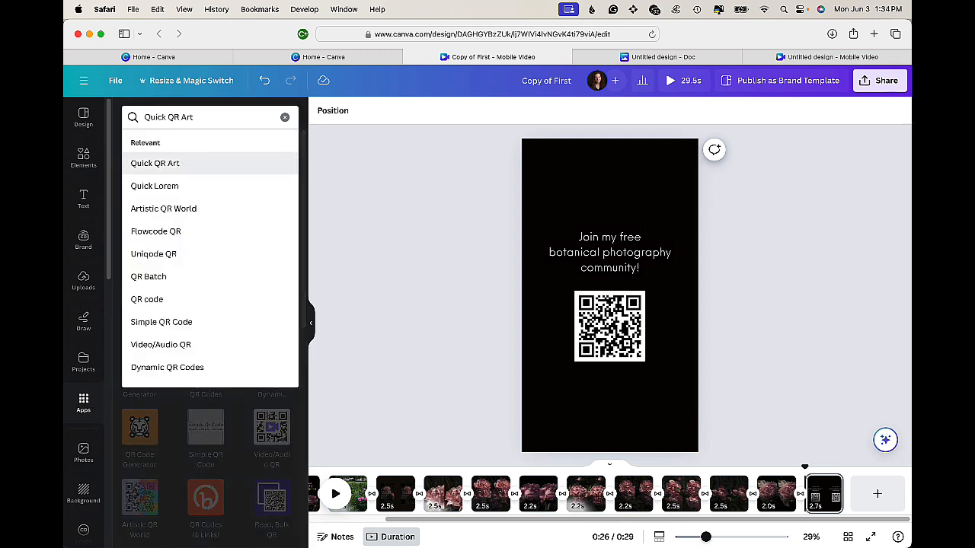
key(BackSpace)
key(BackSpace)
key(BackSpace)
key(BackSpace)
key(BackSpace)
key(BackSpace)
click(187, 114)
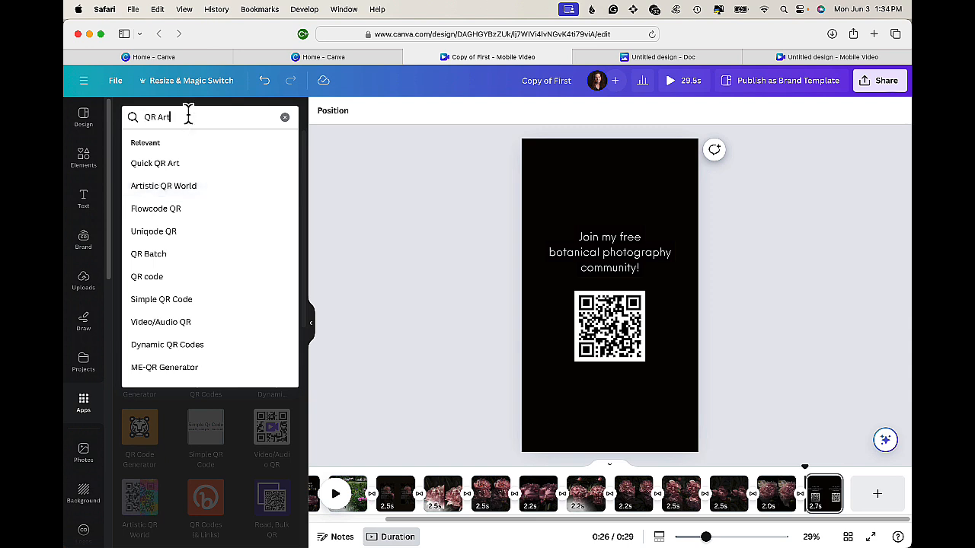
key(BackSpace)
key(BackSpace)
key(BackSpace)
text(code)
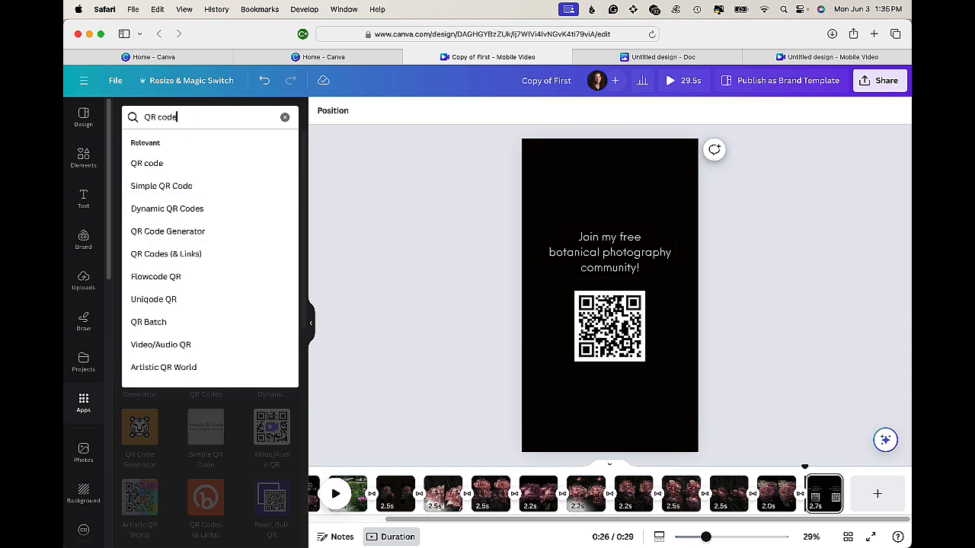
click(149, 164)
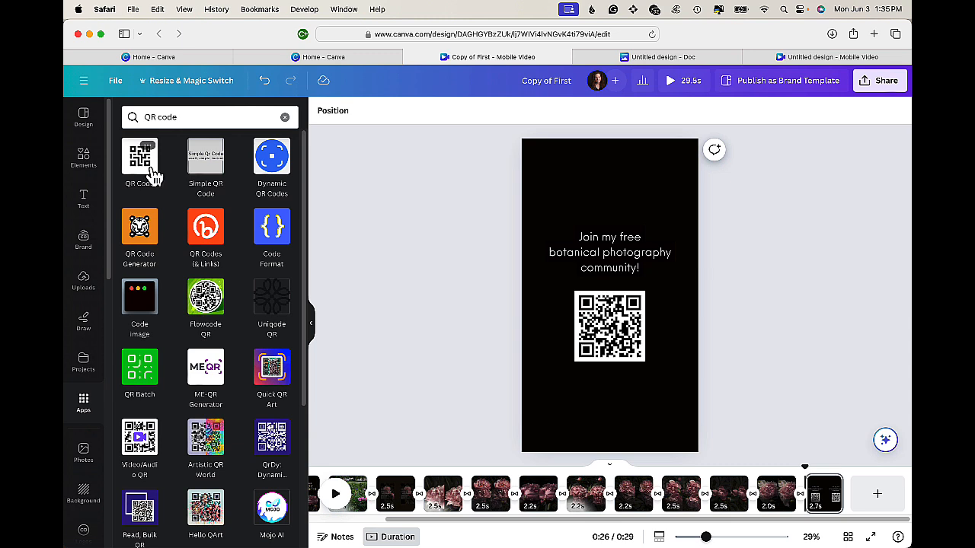
click(153, 173)
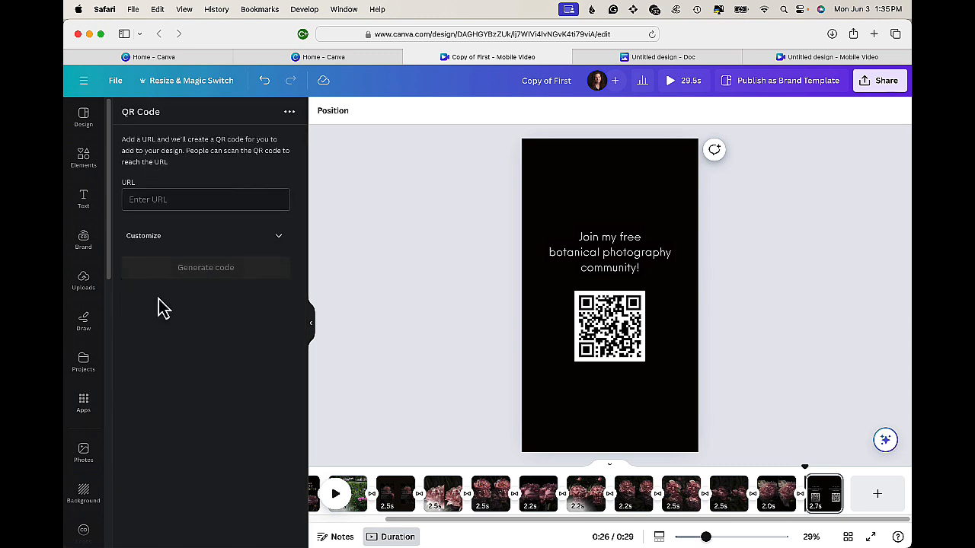
- Remove the Fade animation from the QR code image on the last page
click(602, 339)
click(799, 343)
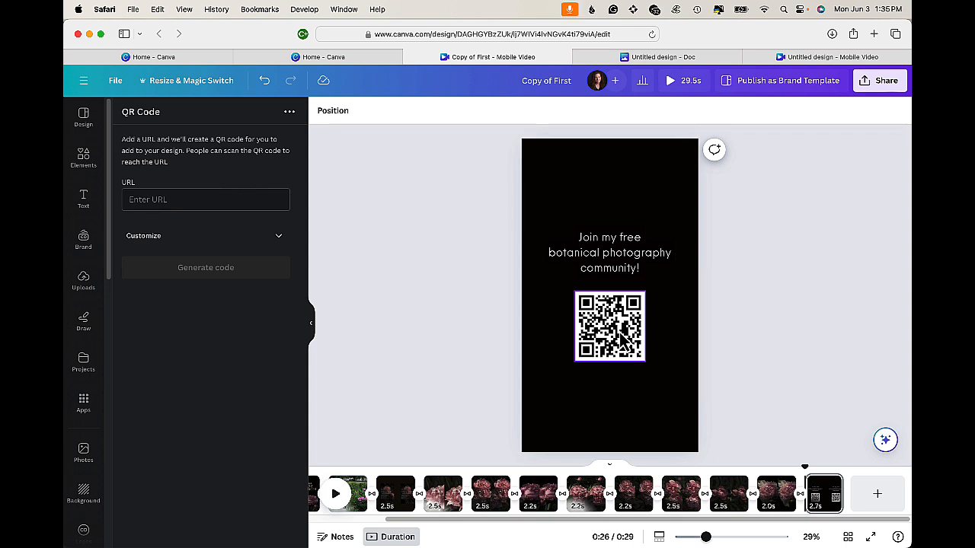
click(612, 344)
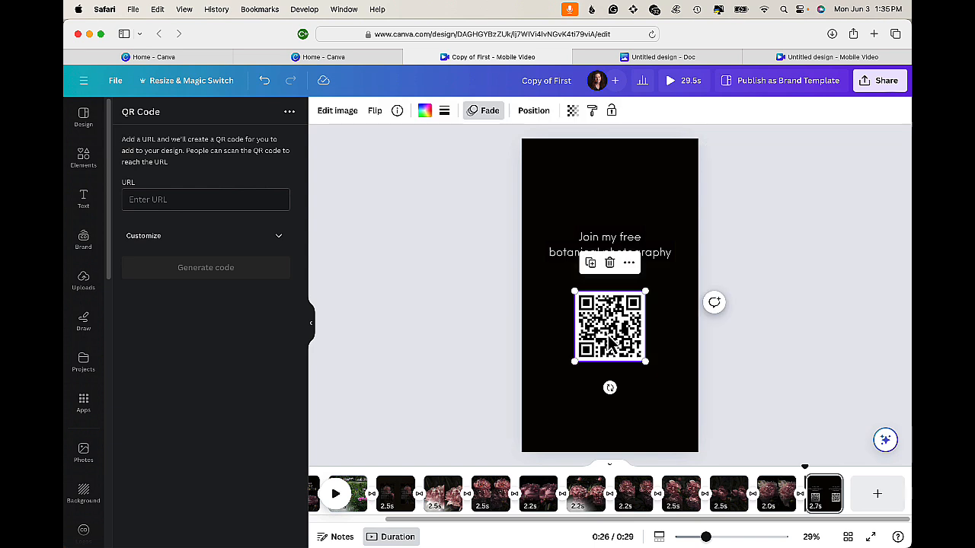
click(487, 110)
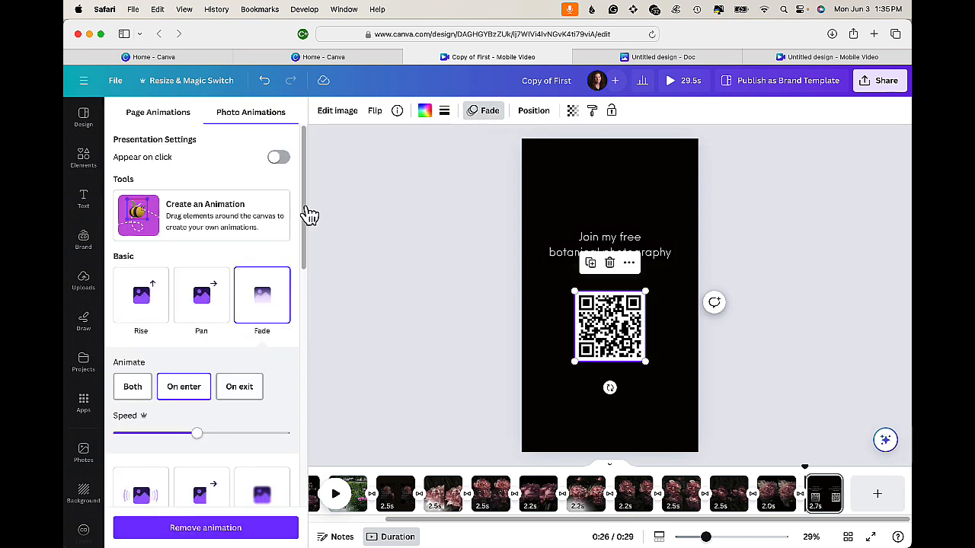
click(186, 527)
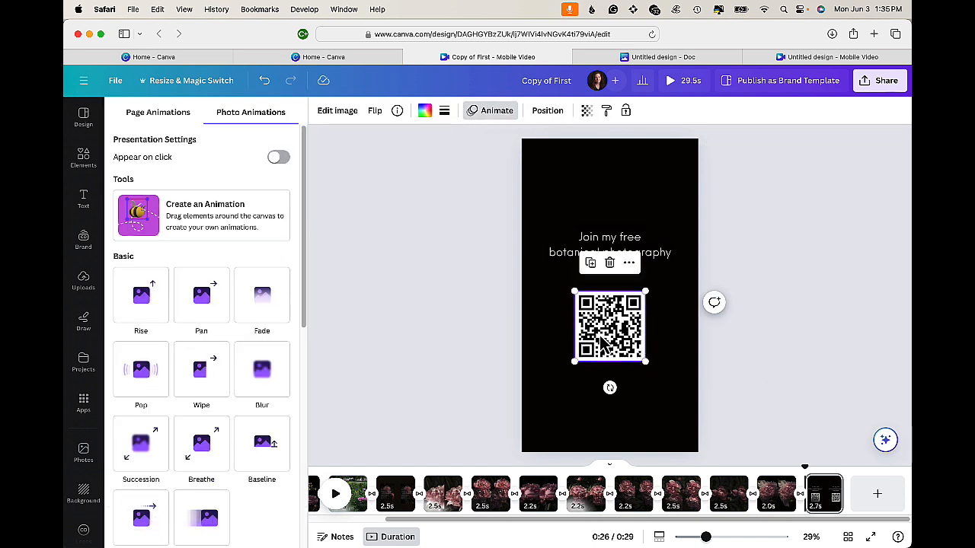
click(893, 350)
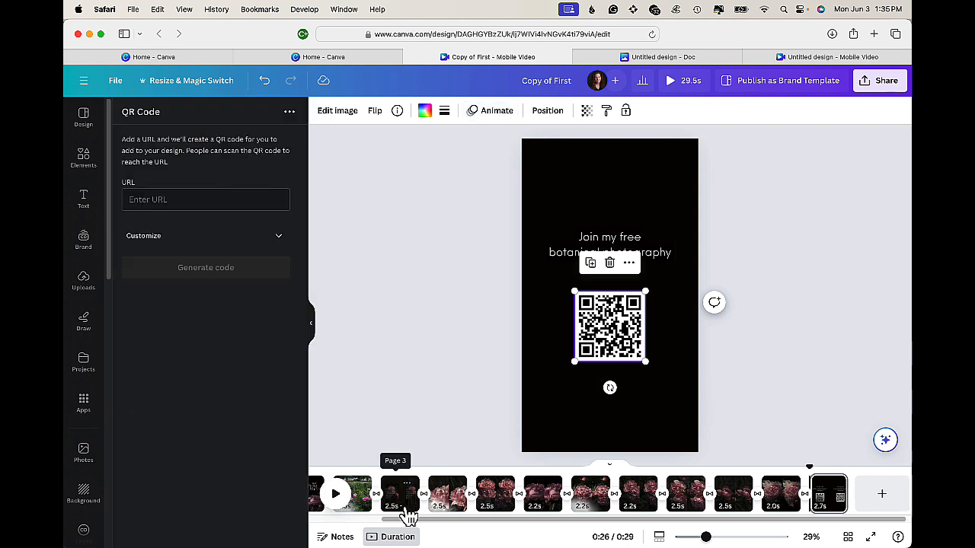
- Preview the whole video from the timeline
scroll(403, 516, left, 3)
click(834, 253)
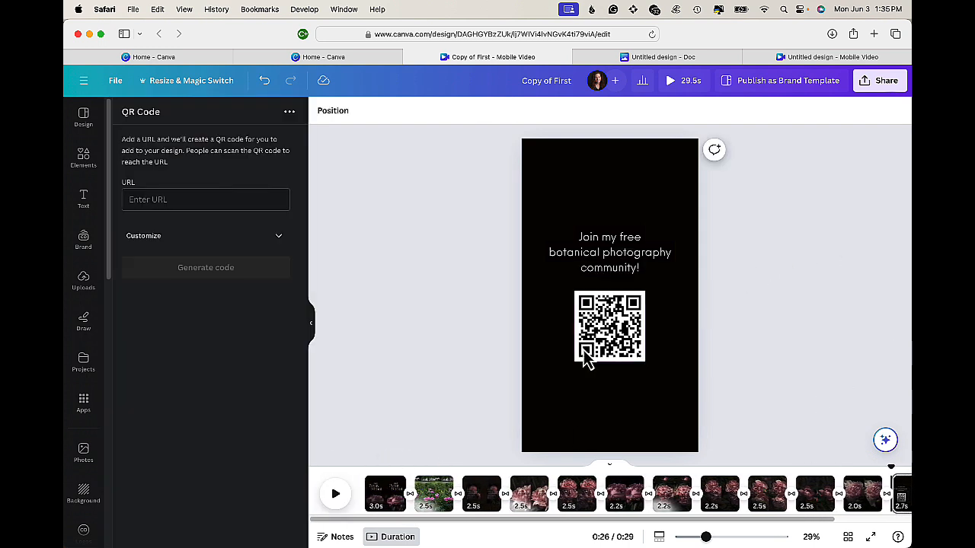
scroll(447, 504, right, 2)
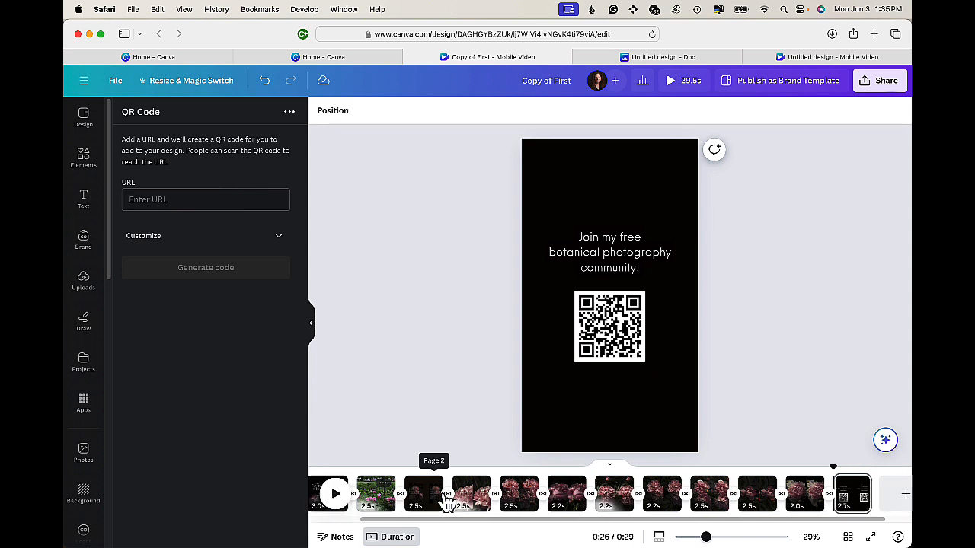
scroll(448, 504, right, 1)
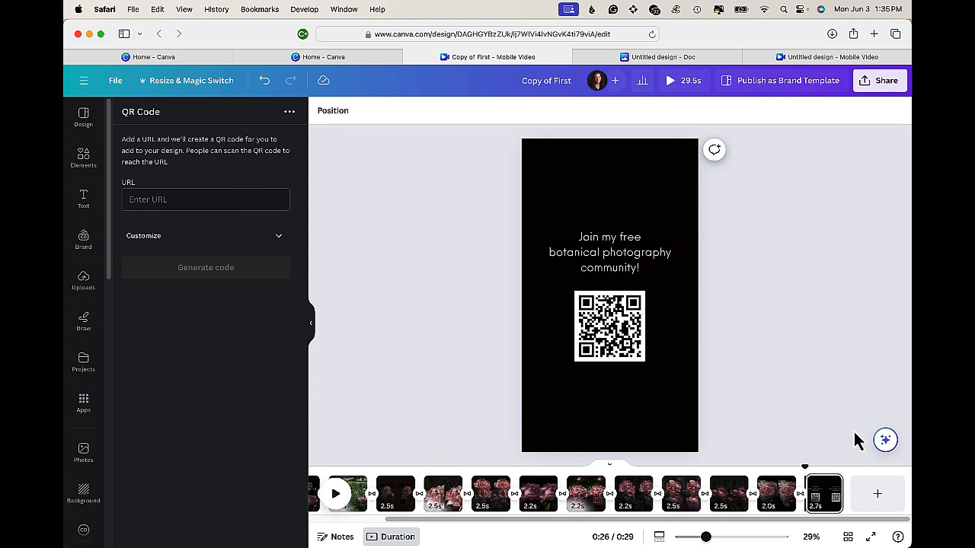
click(671, 81)
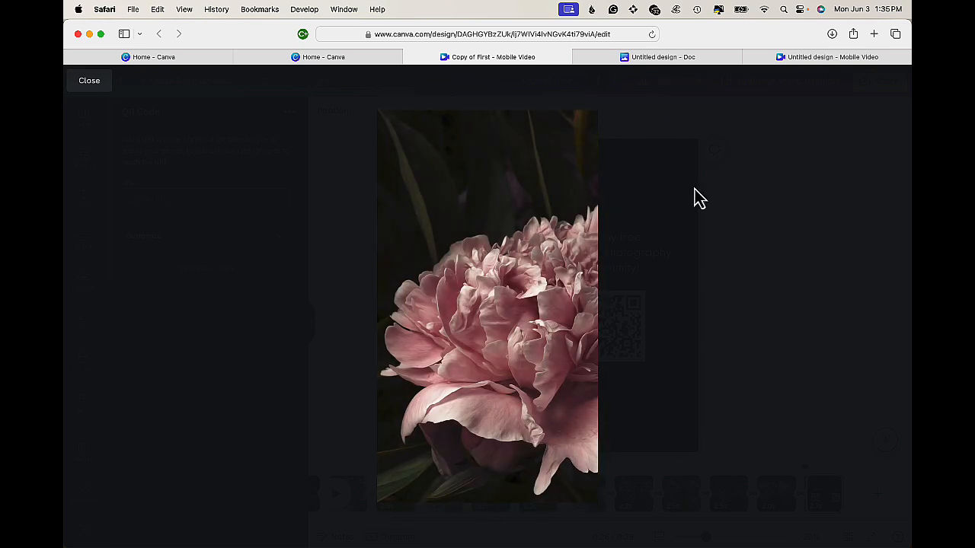
click(808, 200)
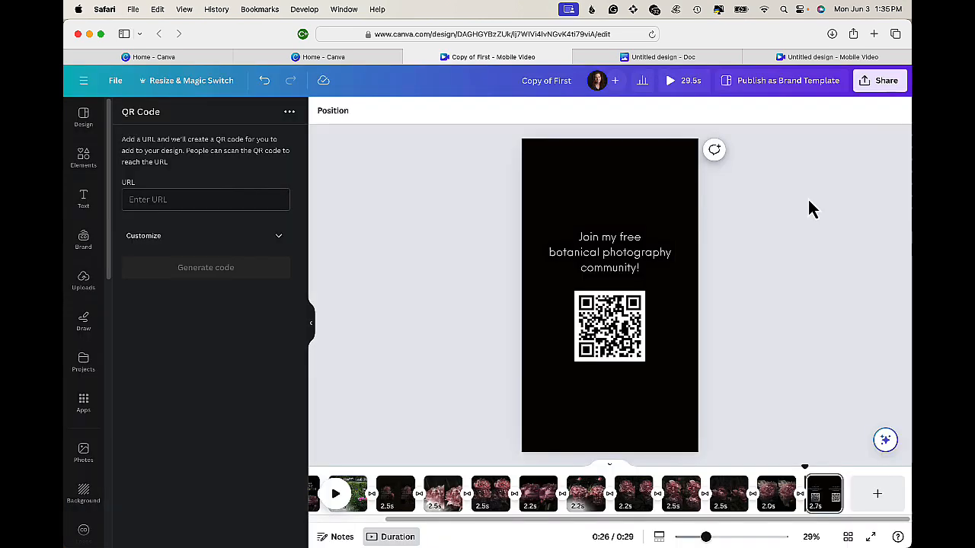
- Inspect the transition between the first and second pages, then return to the first page
click(371, 495)
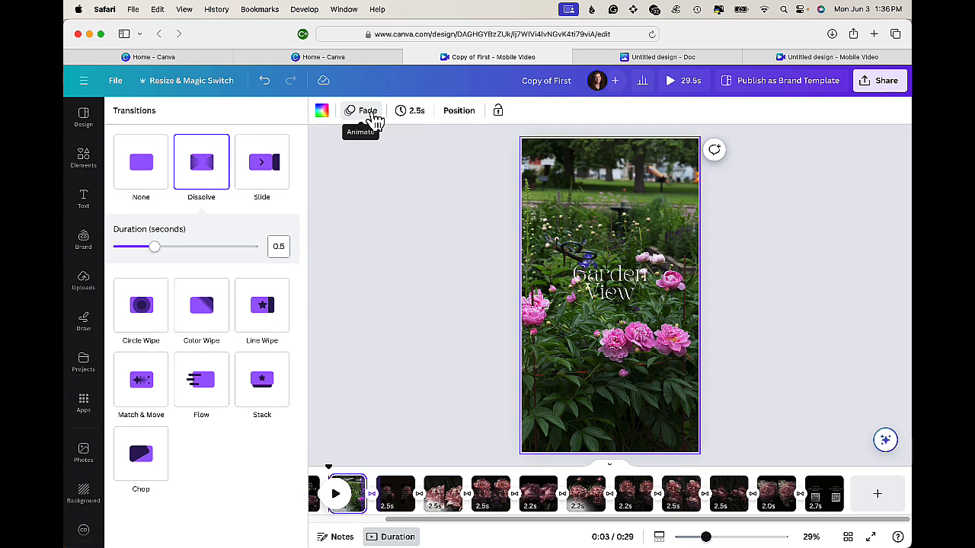
click(834, 209)
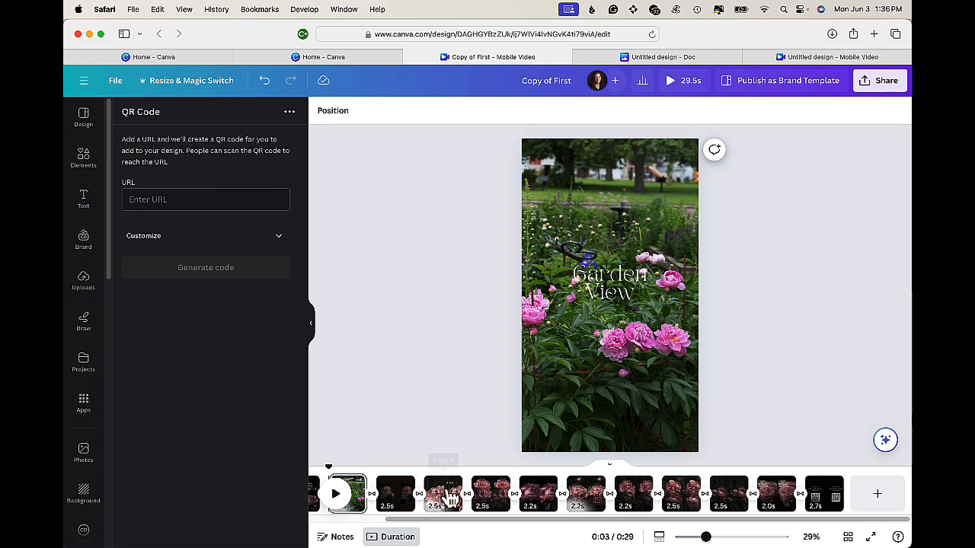
scroll(452, 495, left, 2)
click(381, 495)
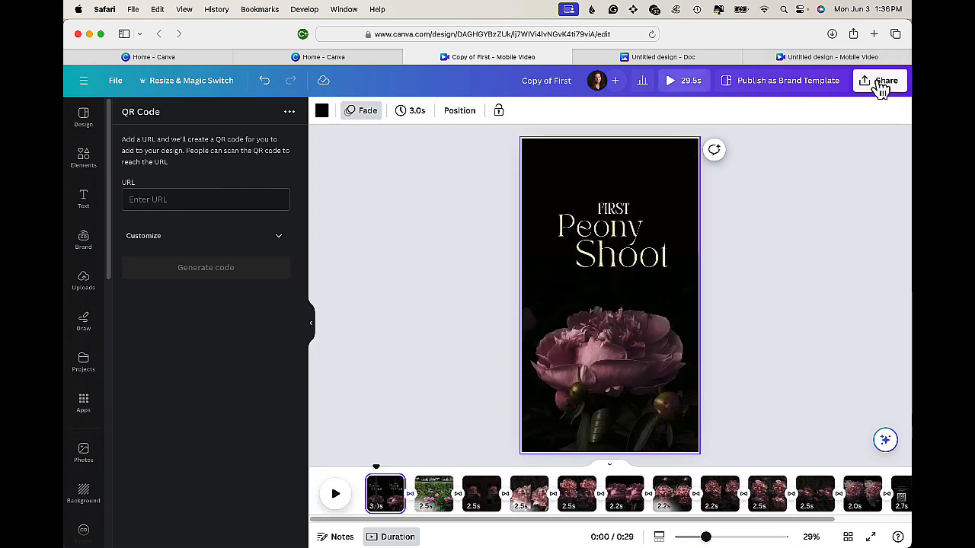
- Open the video's MP4 download options and close them without downloading
click(881, 85)
click(727, 370)
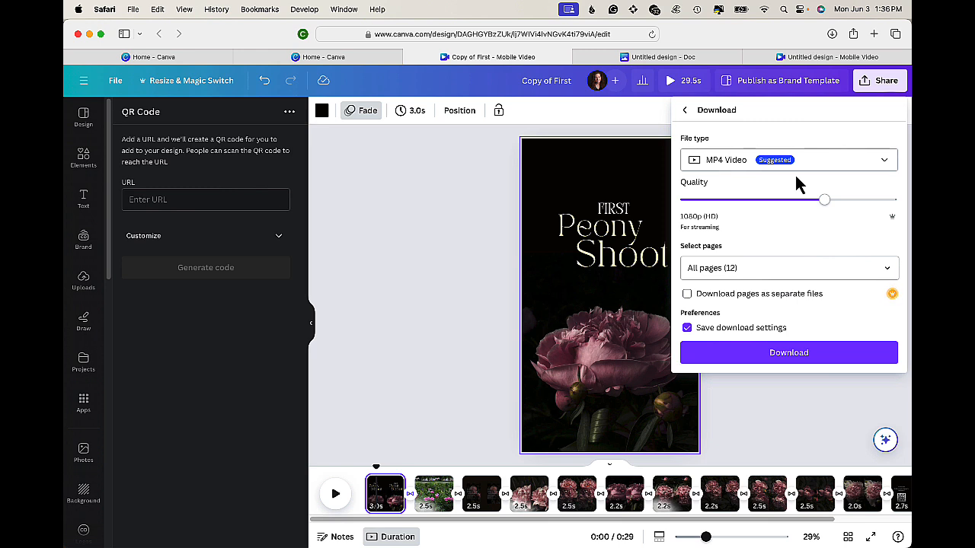
click(786, 412)
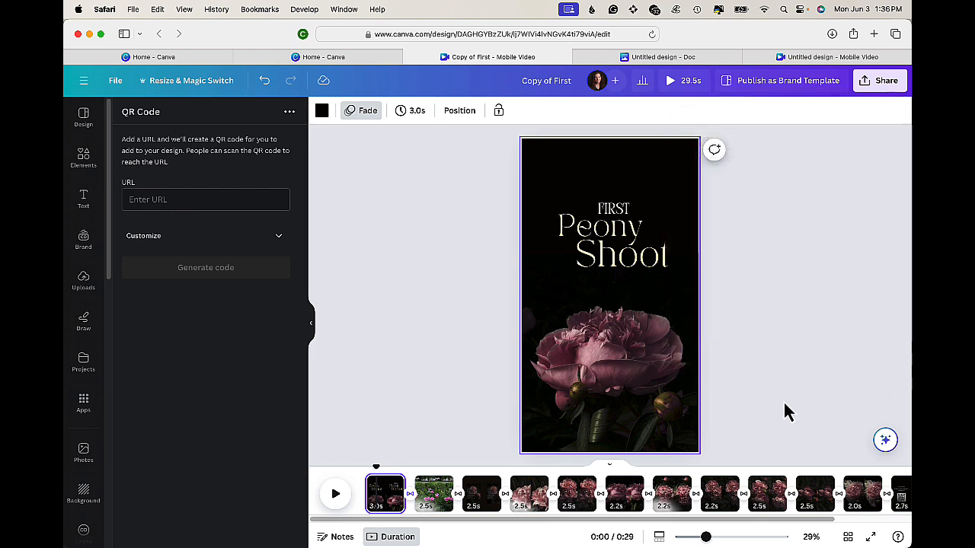